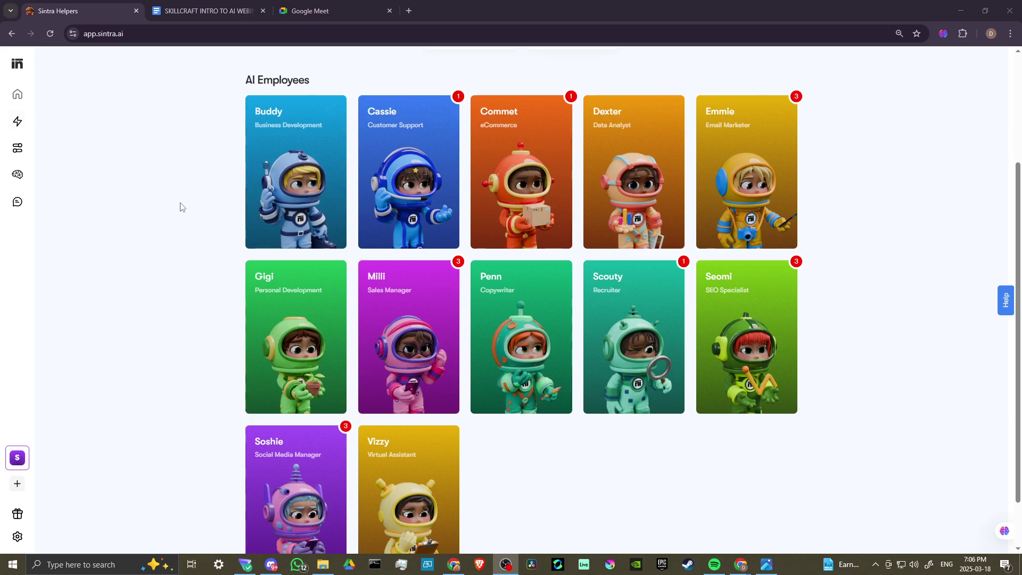
Step: Scroll down and back up through the AI Employees helpers on the workspace home
scroll(181, 206, "down", 1)
scroll(180, 206, "up", 1)
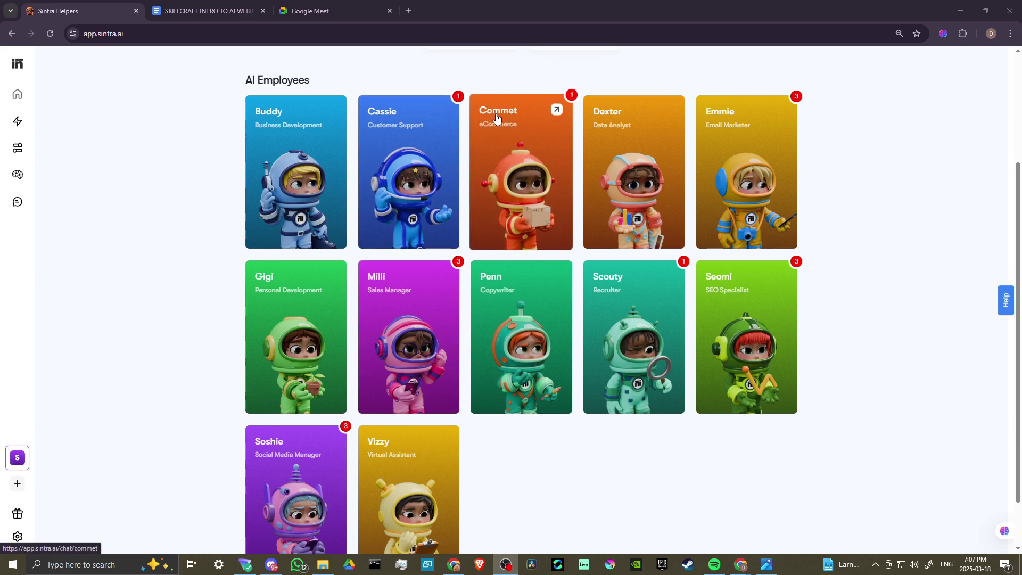
Step: Open a chat with the Commet eCommerce helper from its card
left_click(529, 187)
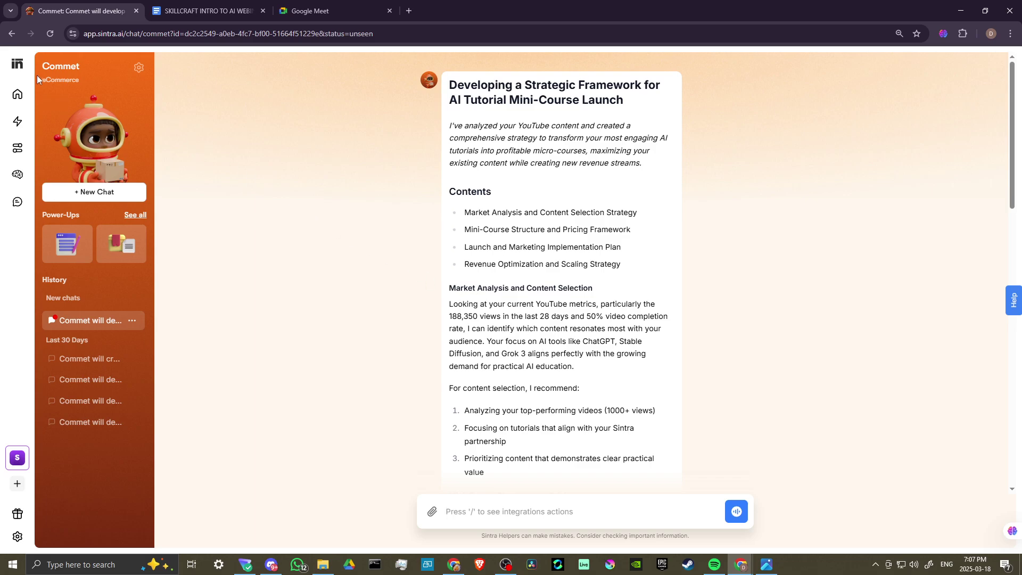
Step: Return to the SkillCraft Ai Workspace home page using the Sintra logo
left_click(18, 65)
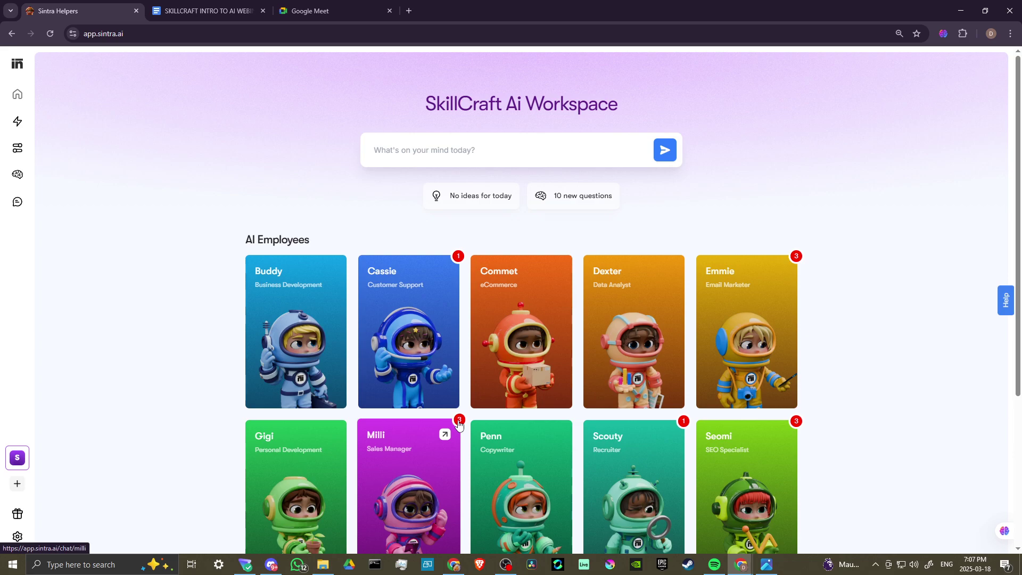
left_click(543, 318)
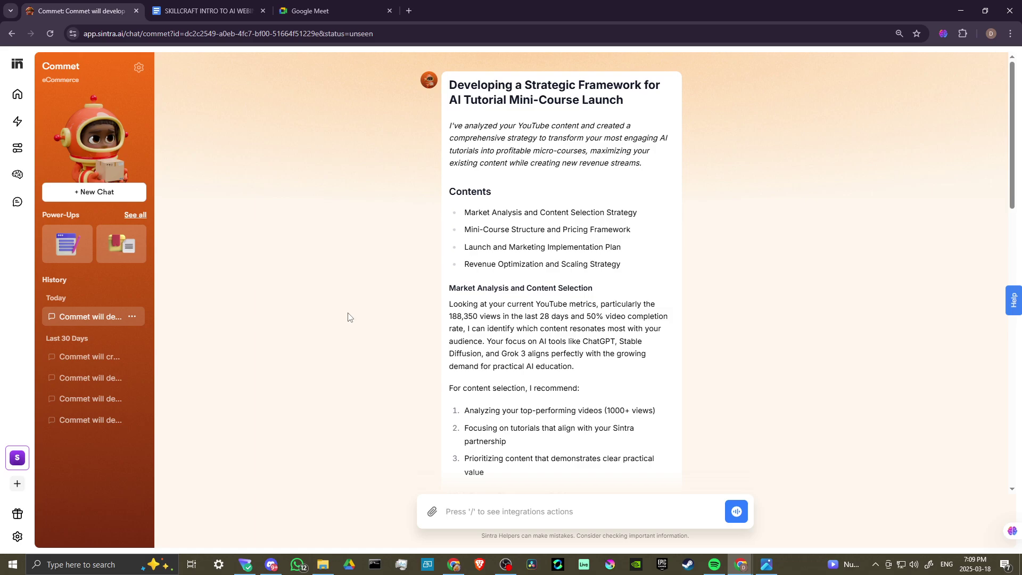
Step: Start a new, empty conversation with Commet
left_click(101, 194)
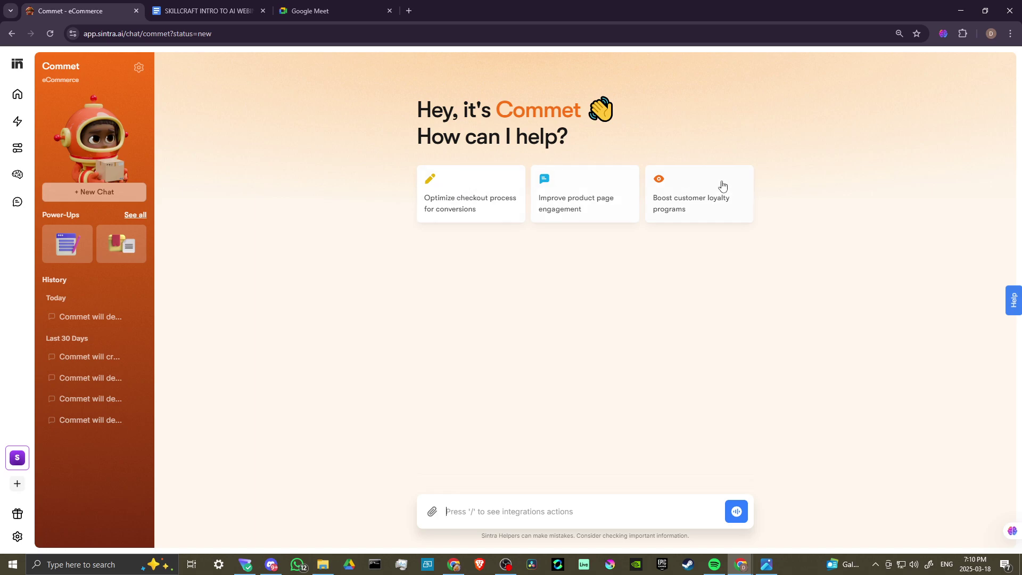
Step: Send Commet the 'Boost customer loyalty programs' suggested question
left_click(691, 191)
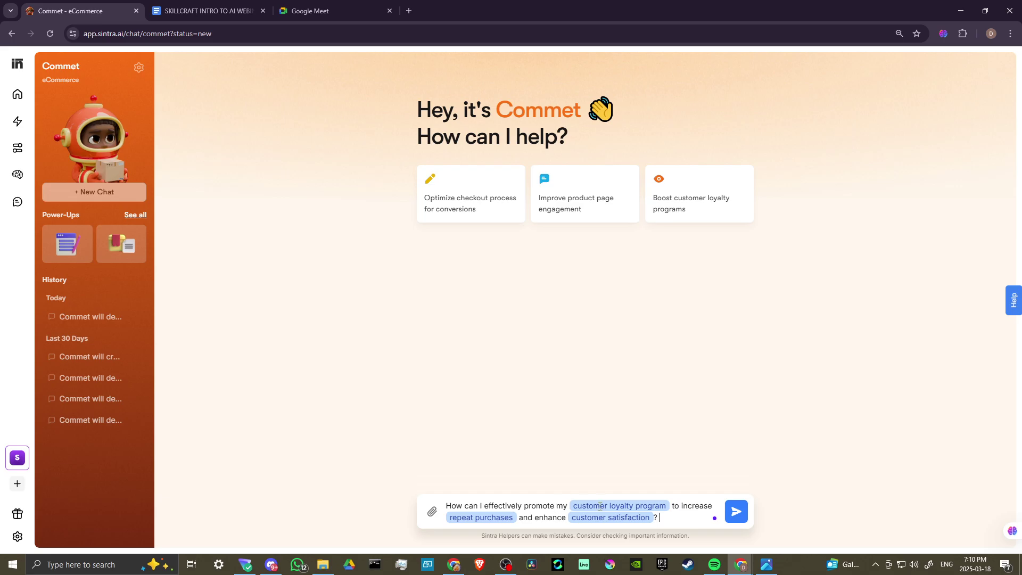
left_click(736, 512)
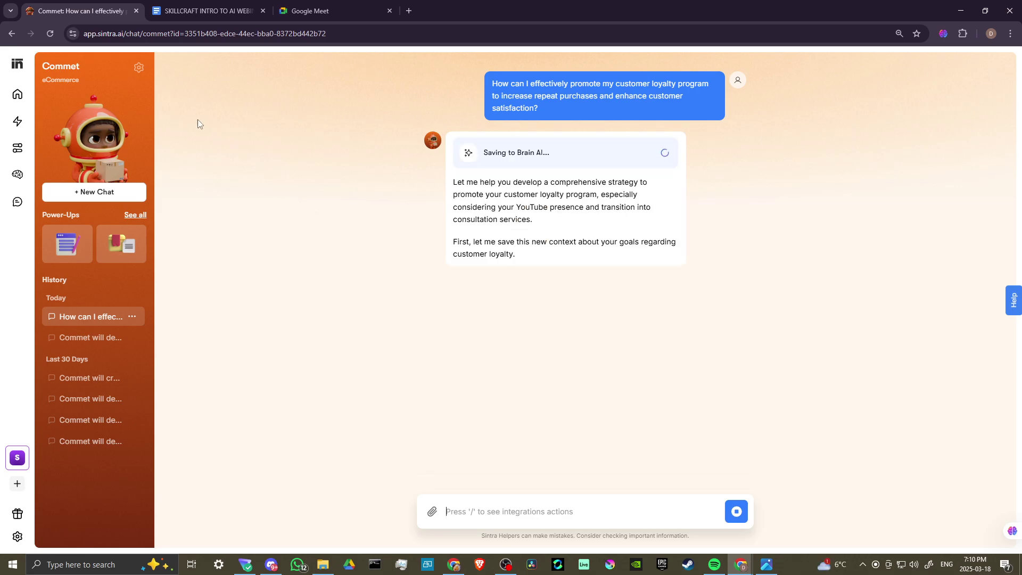
Step: Set Commet to Strictly Professional vibe, Long replies, Expert language, and always search Google
left_click(139, 69)
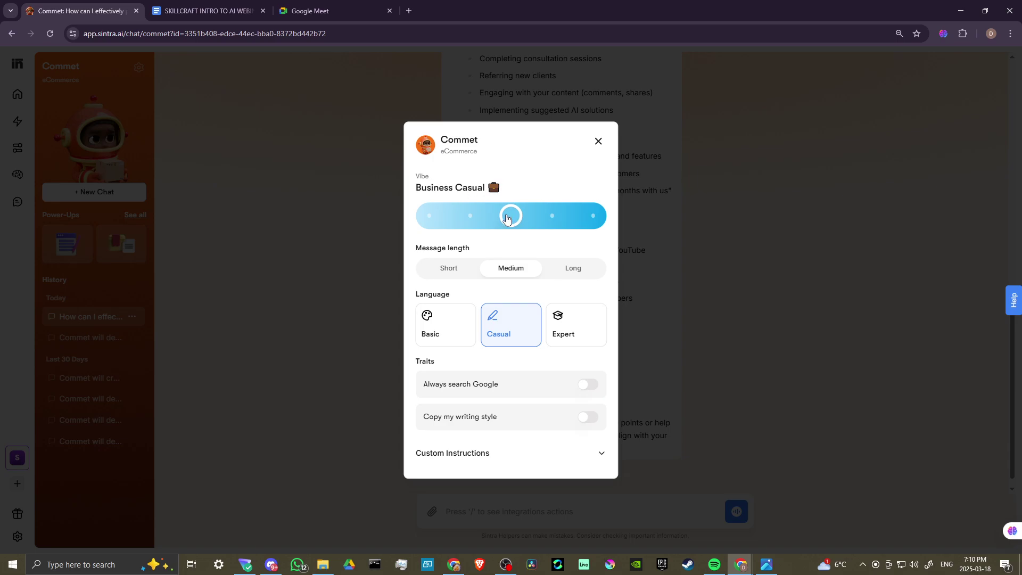
left_click_drag(511, 218, 426, 224)
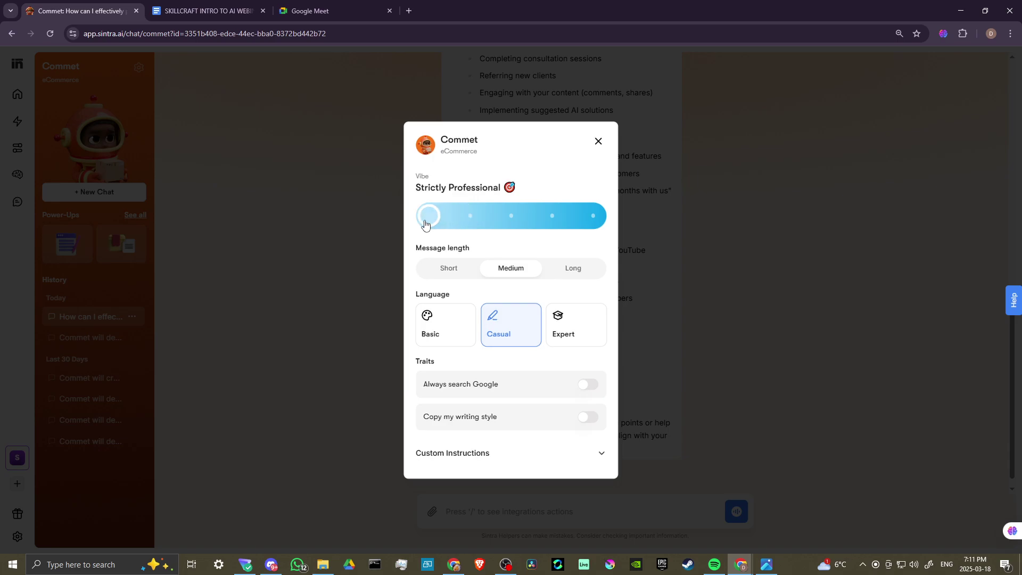
left_click(583, 276)
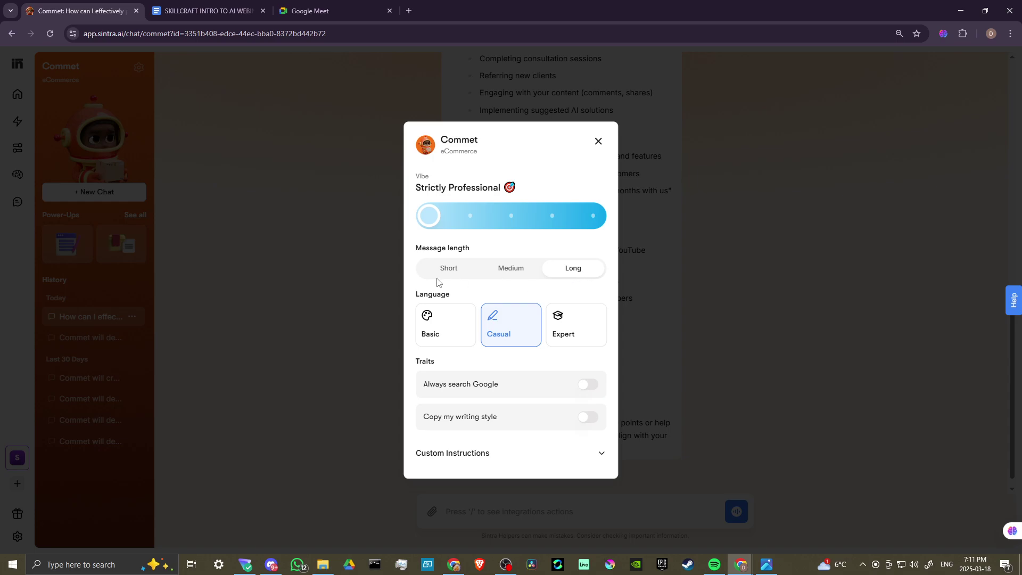
left_click(565, 330)
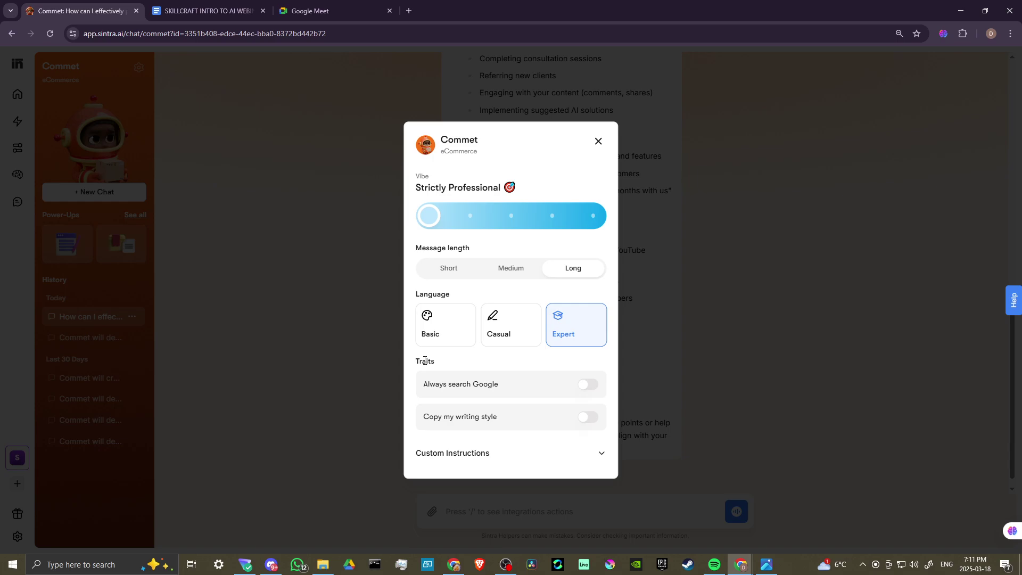
left_click(463, 389)
left_click(470, 459)
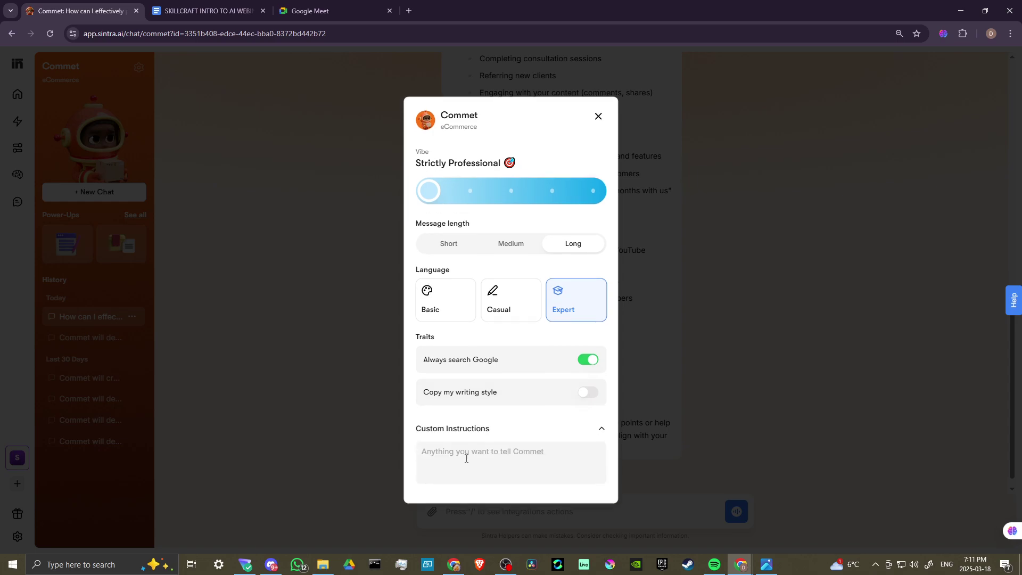
left_click(464, 458)
left_click(294, 171)
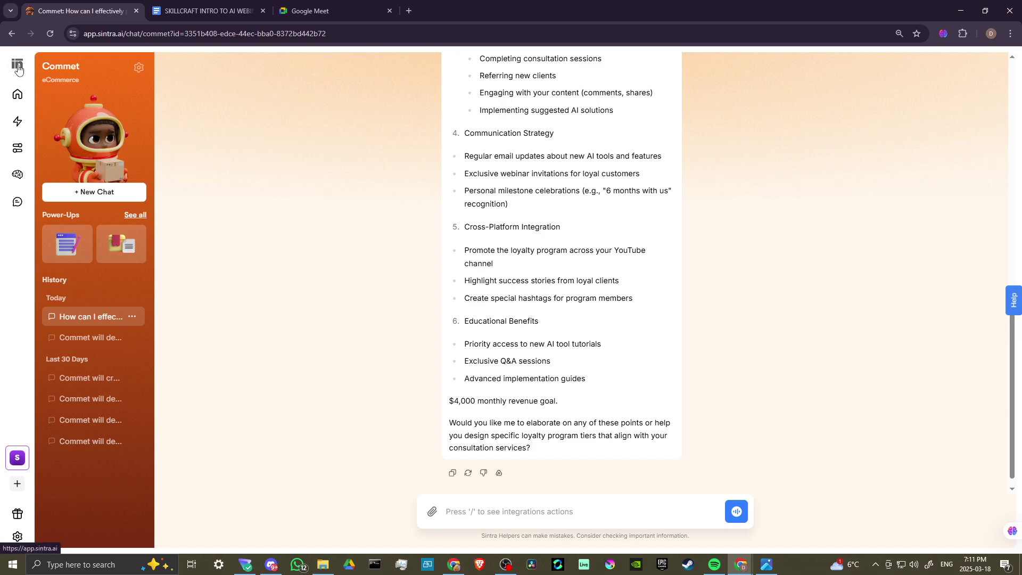
left_click(17, 178)
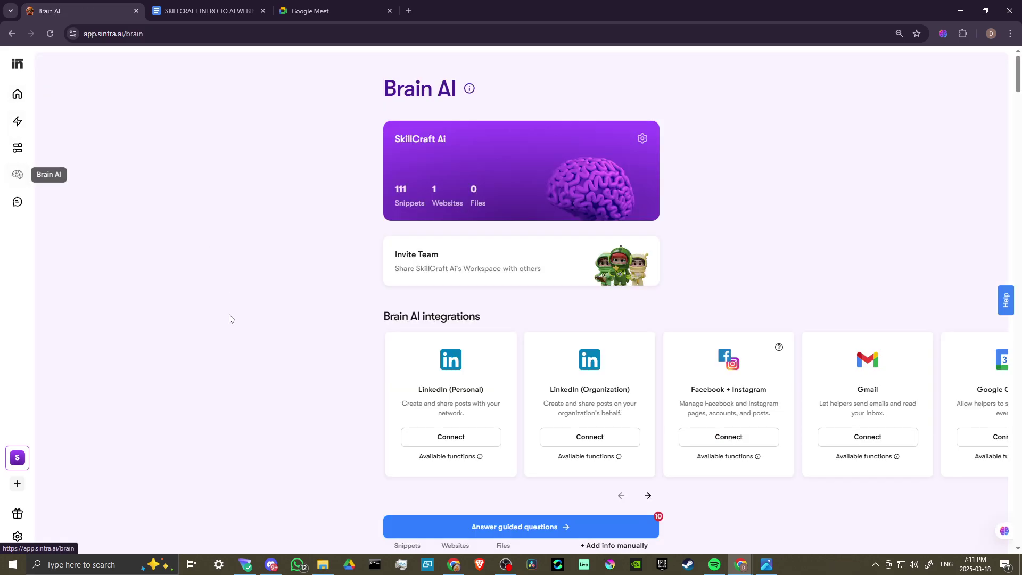
scroll(338, 330, "down", 7)
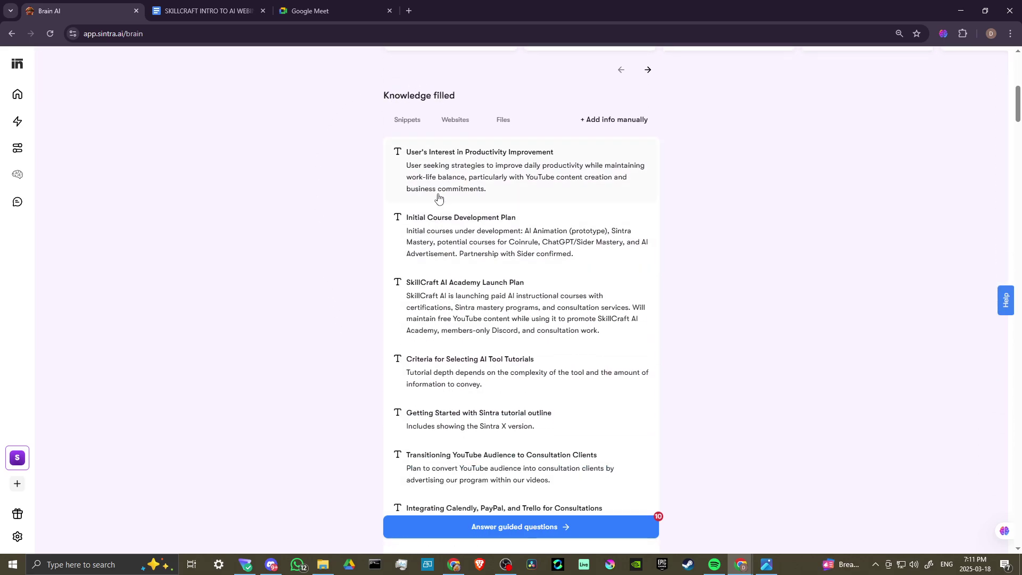
scroll(447, 193, "down", 11)
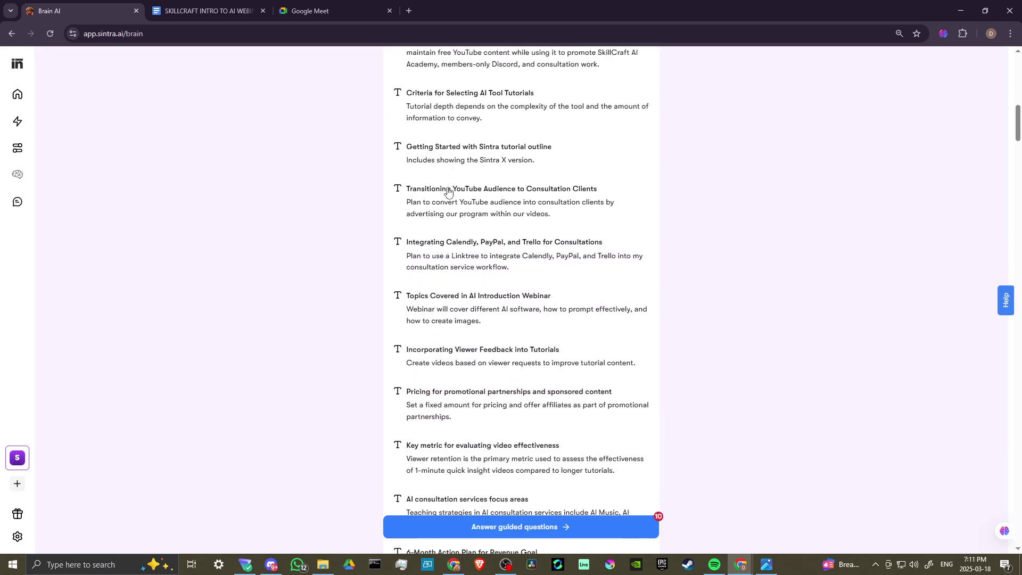
scroll(448, 193, "down", 20)
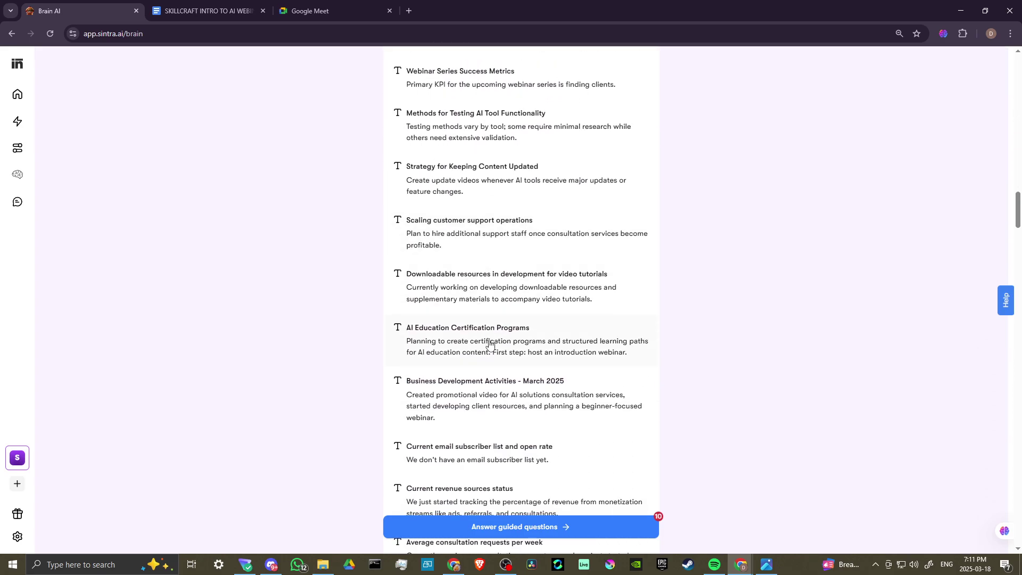
scroll(488, 346, "down", 20)
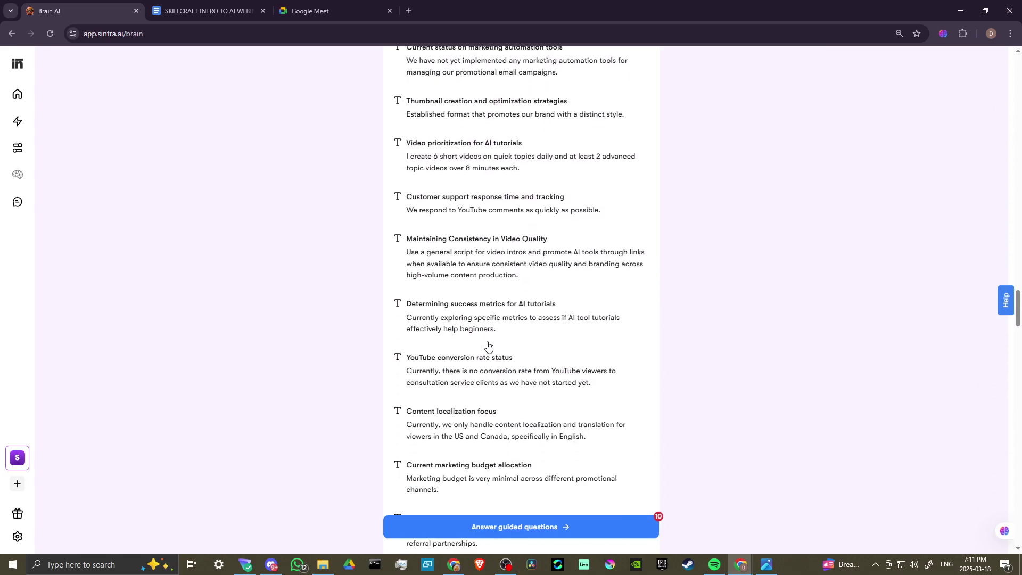
scroll(488, 346, "down", 19)
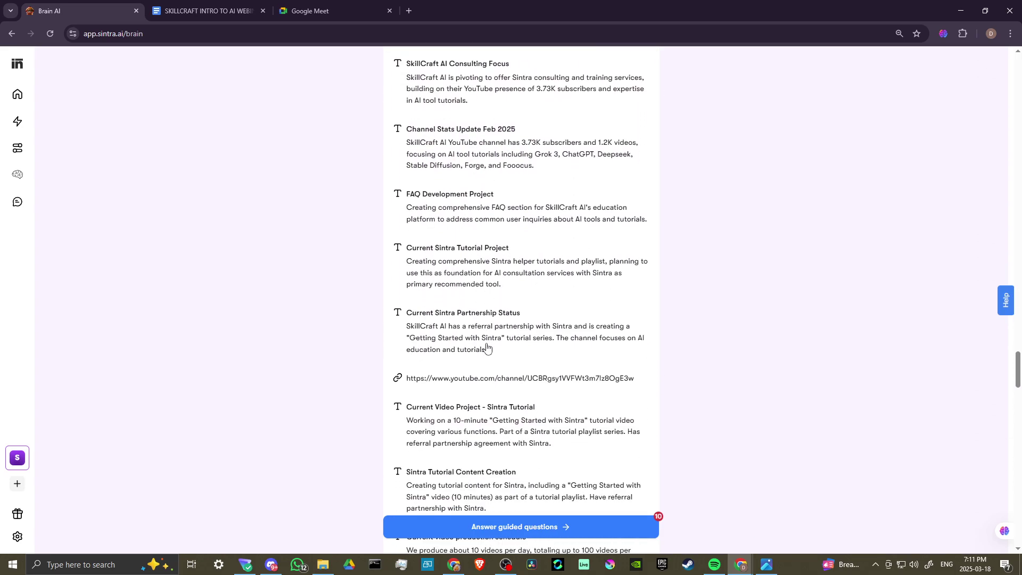
scroll(488, 346, "down", 6)
scroll(488, 346, "up", 20)
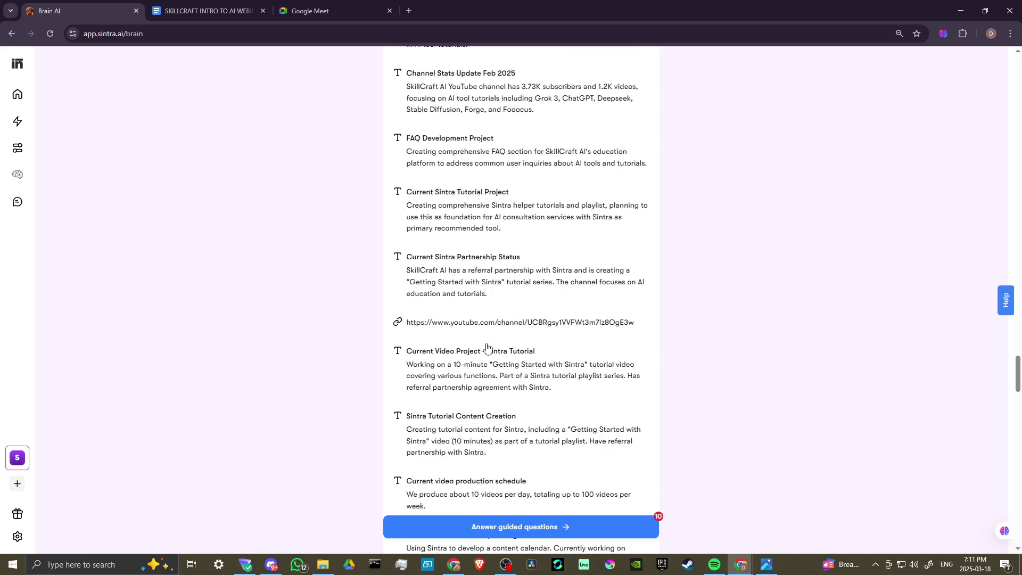
scroll(487, 346, "up", 18)
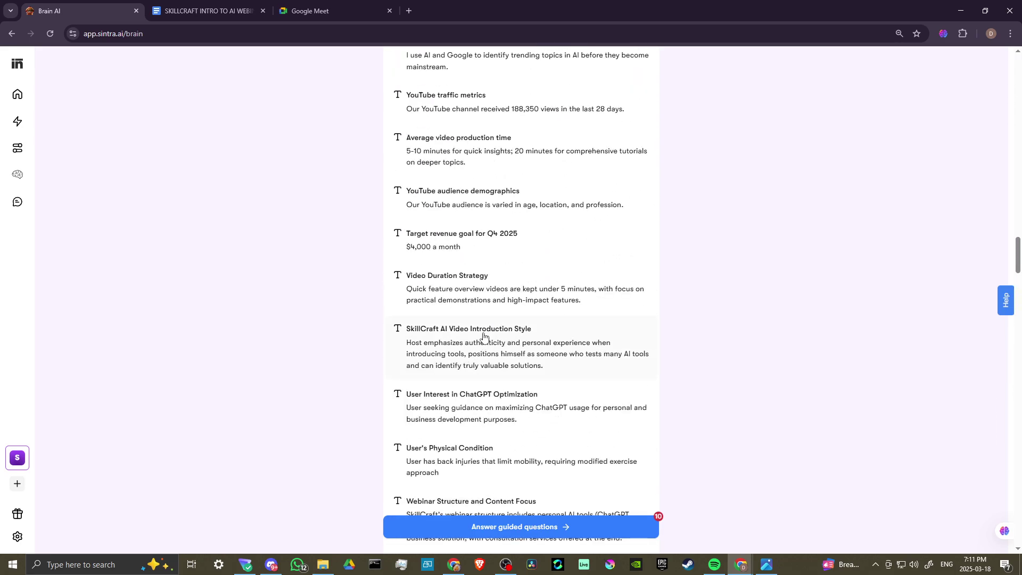
scroll(484, 330, "up", 20)
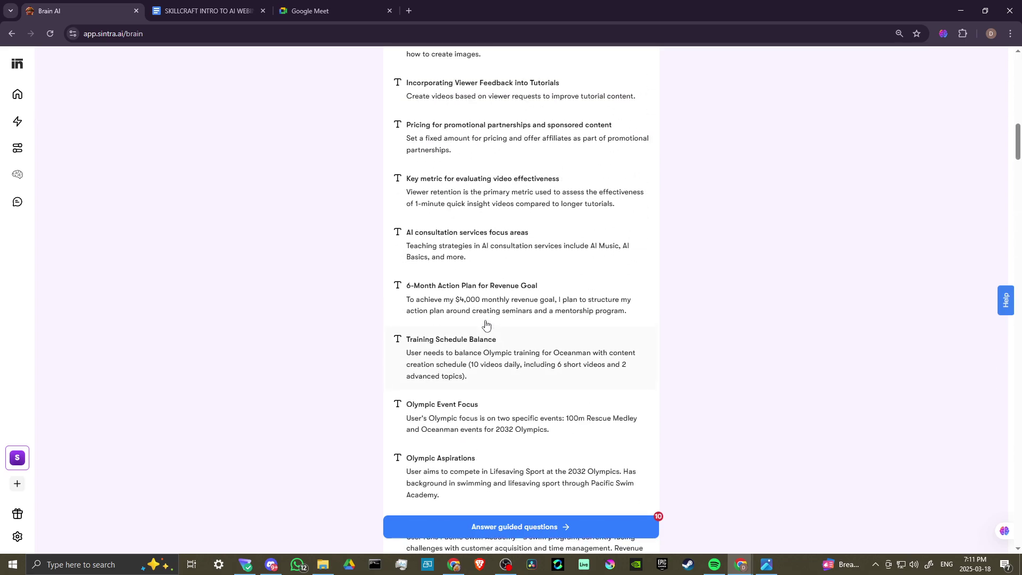
scroll(485, 325, "up", 20)
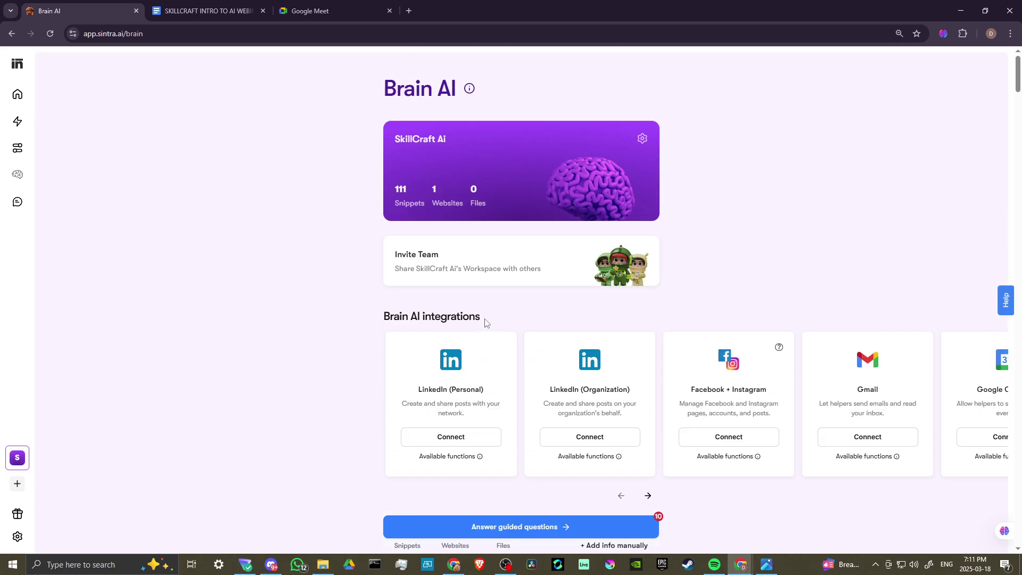
scroll(281, 329, "down", 4)
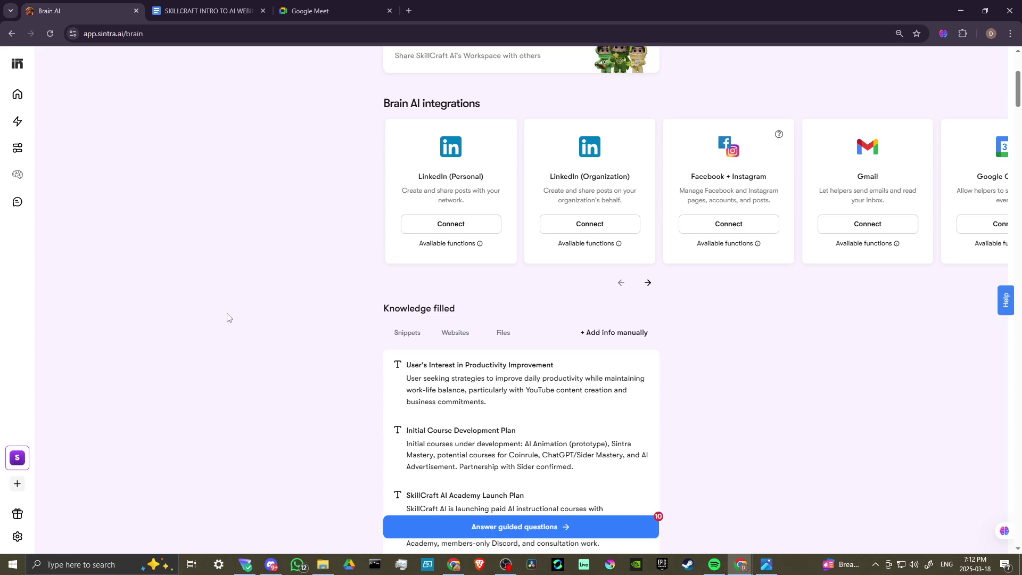
Step: Return to the workspace home and open a fresh chat with Commet
left_click(18, 64)
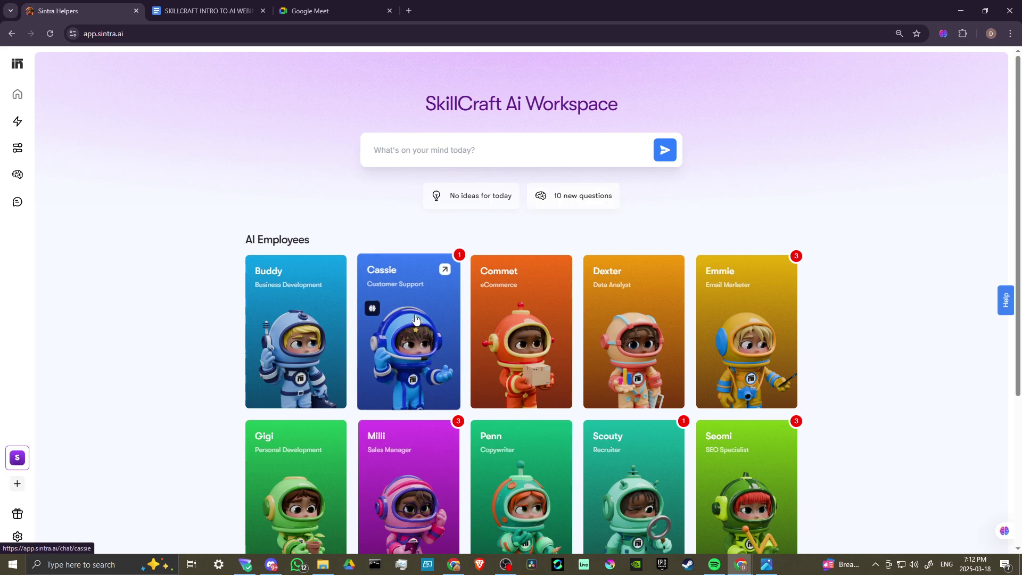
left_click(521, 334)
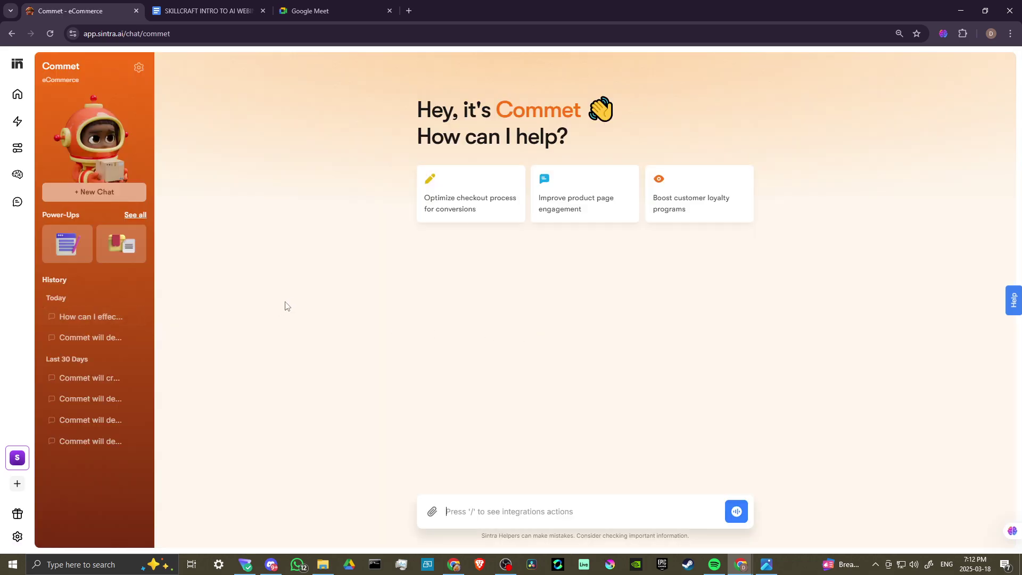
Step: Reopen the 'How can I effec...' loyalty conversation from History and read Commet's reply
left_click(100, 318)
scroll(442, 285, "up", 20)
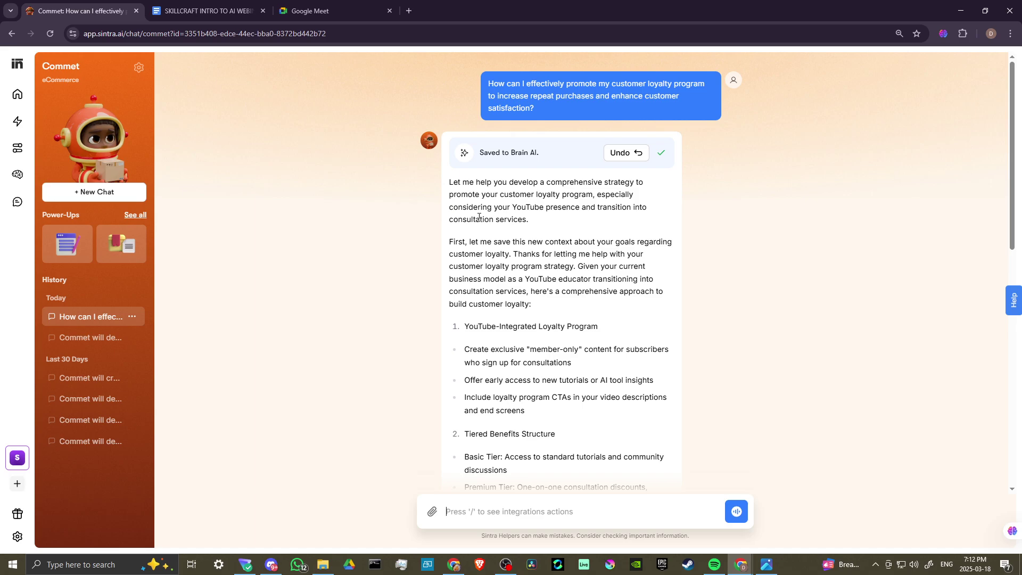
scroll(486, 235, "down", 2)
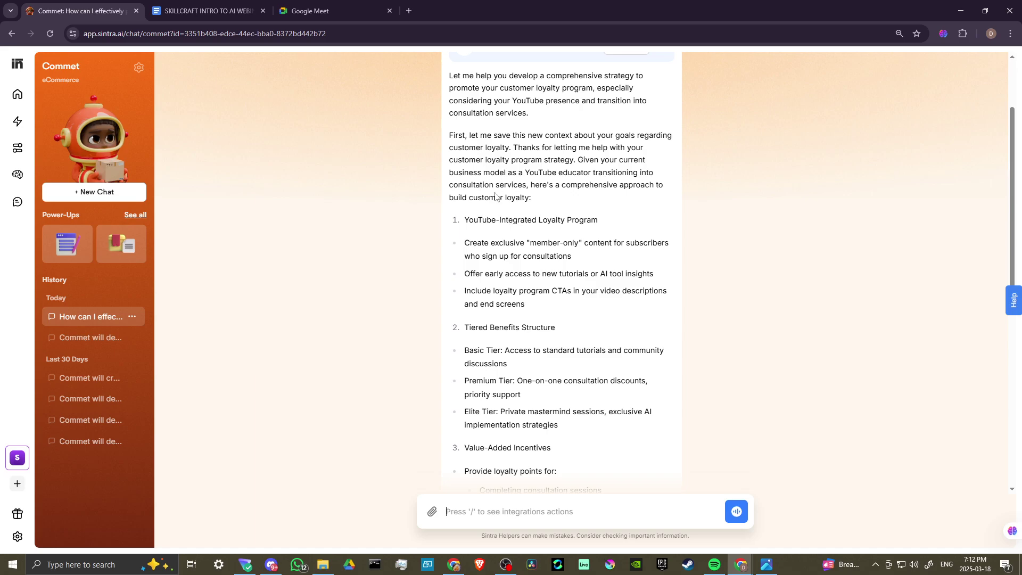
scroll(534, 254, "down", 1)
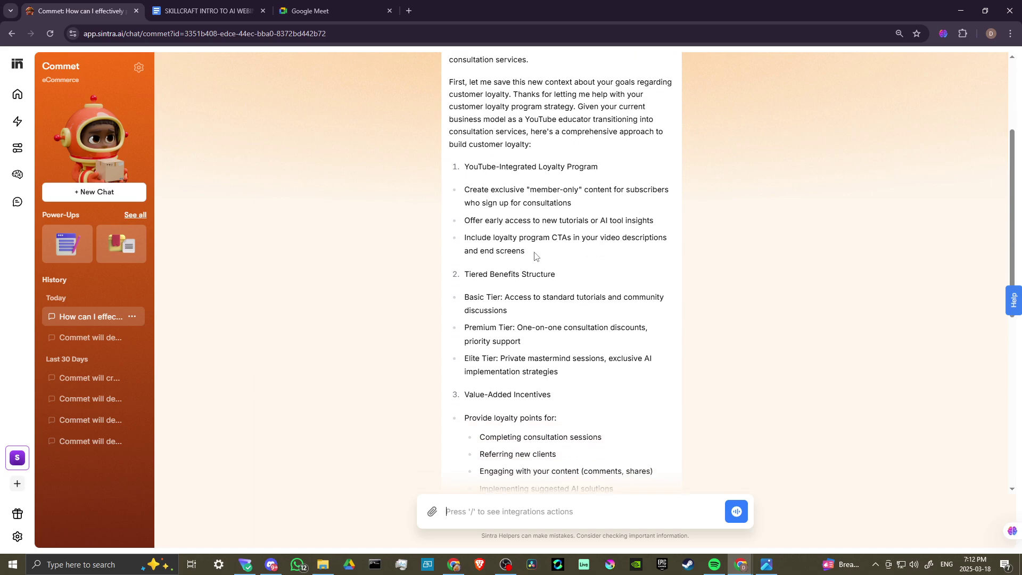
scroll(537, 256, "down", 1)
scroll(537, 255, "down", 3)
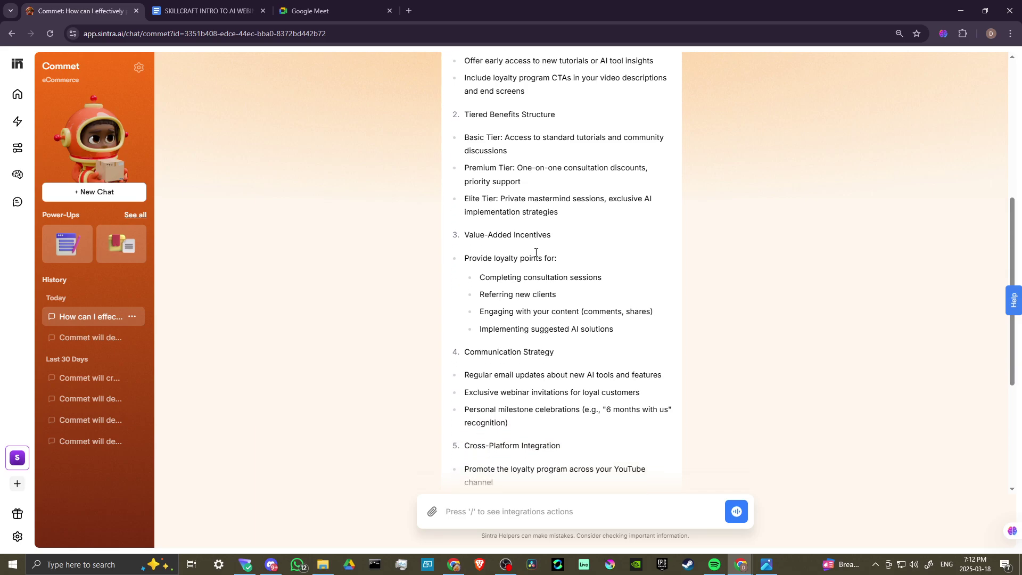
scroll(536, 256, "down", 1)
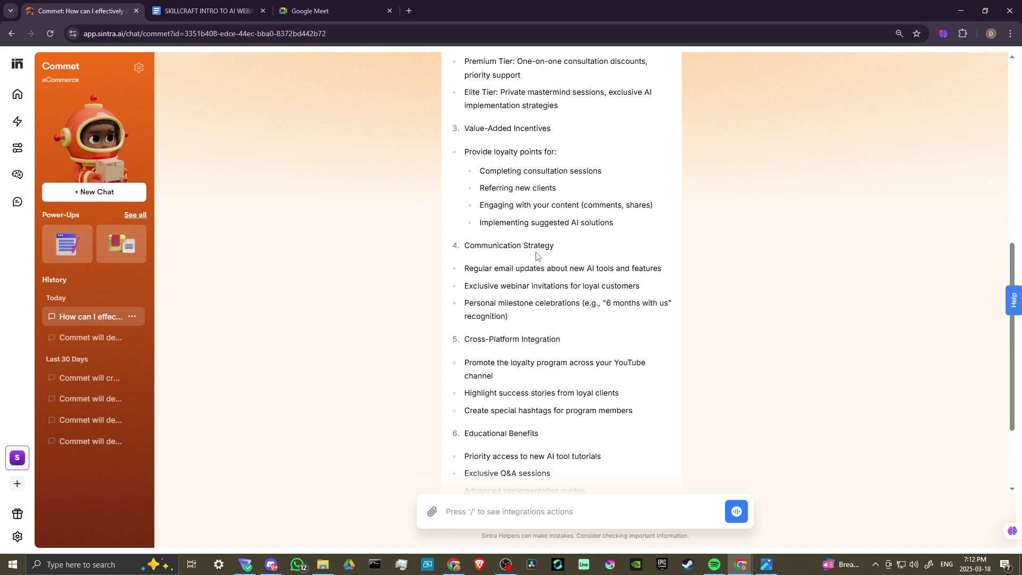
scroll(537, 256, "down", 2)
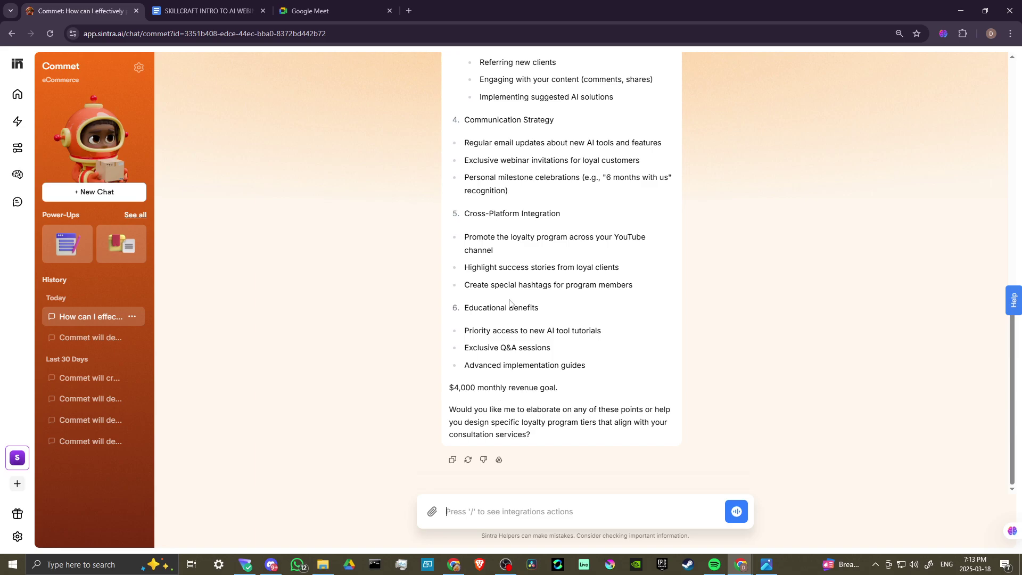
scroll(511, 311, "up", 4)
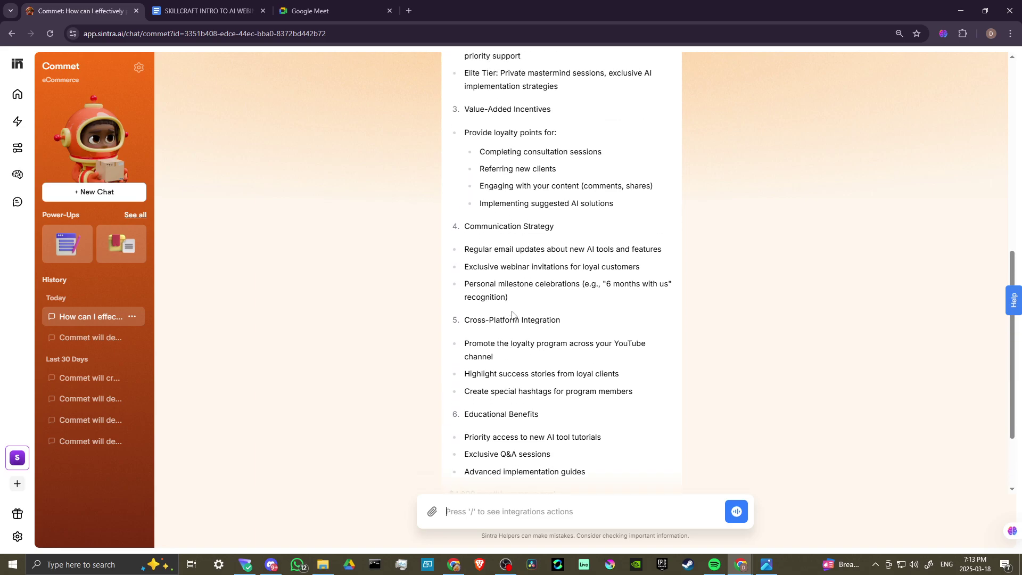
scroll(513, 312, "up", 1)
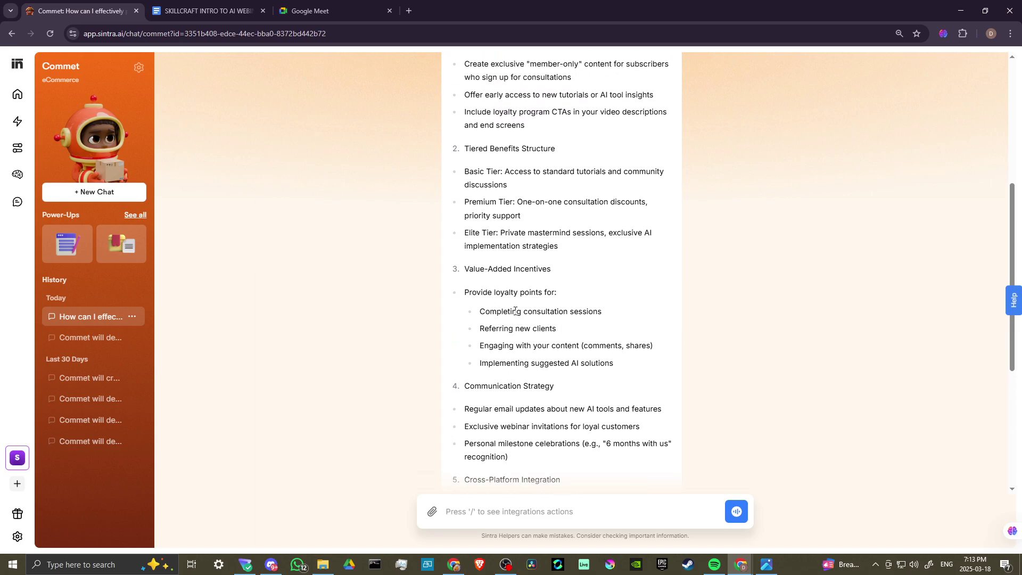
Step: Scroll Commet's loyalty-program reply back up toward the top
scroll(530, 352, "up", 5)
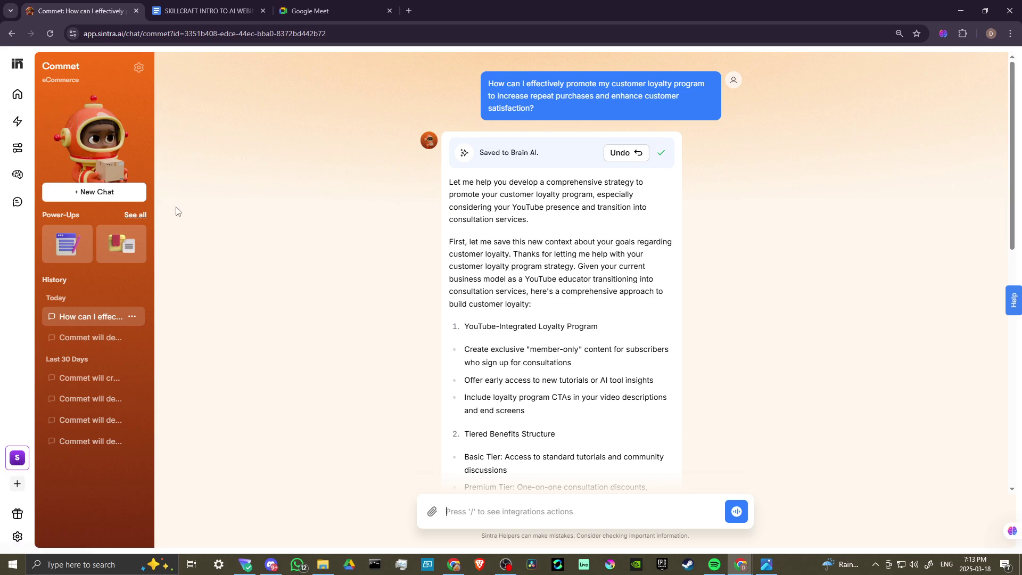
Step: Show all of Commet's Power-Ups and scroll down through the list
left_click(138, 216)
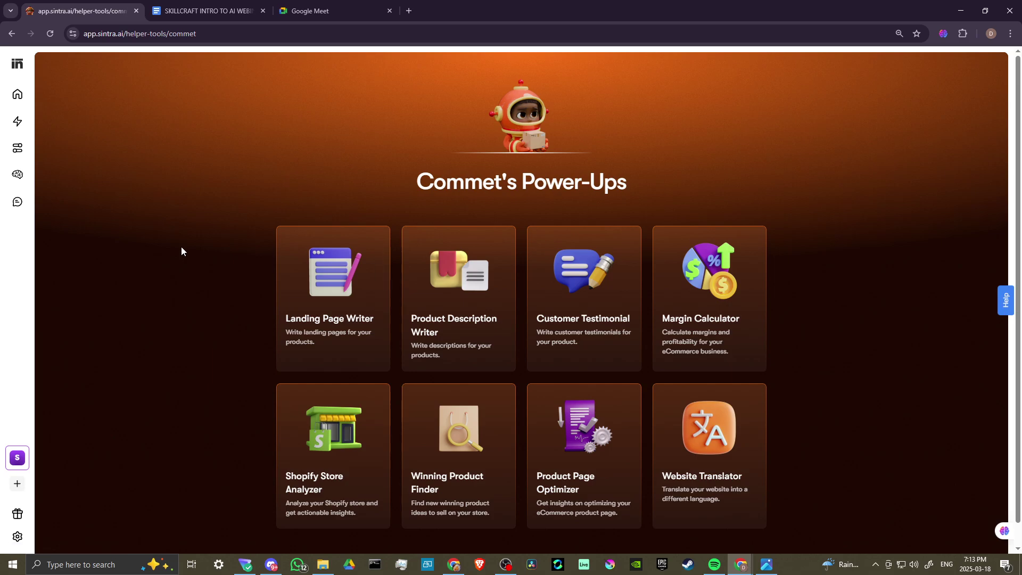
scroll(219, 203, "down", 1)
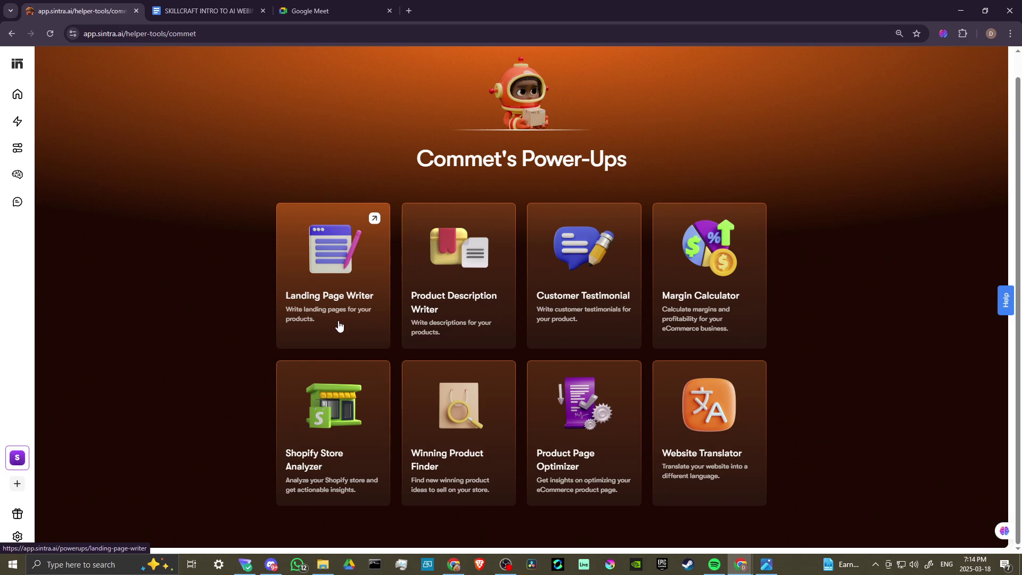
Step: In the Landing Page Writer, enter product name 'ai animation course' and description 'a course to teach the basics of ai animation'
left_click(338, 323)
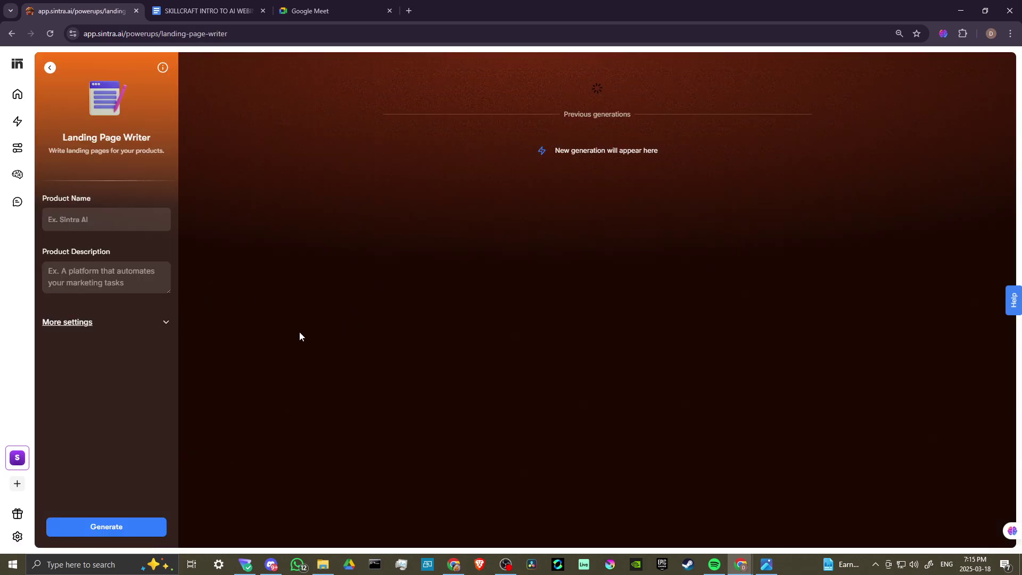
left_click(99, 222)
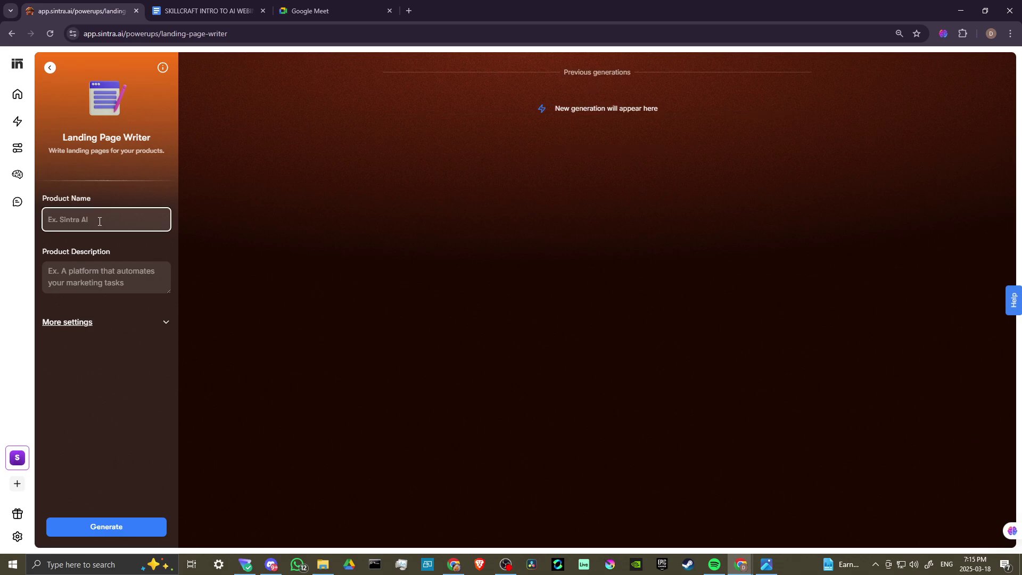
type("animation ")
type("course")
type("ai")
left_click(100, 275)
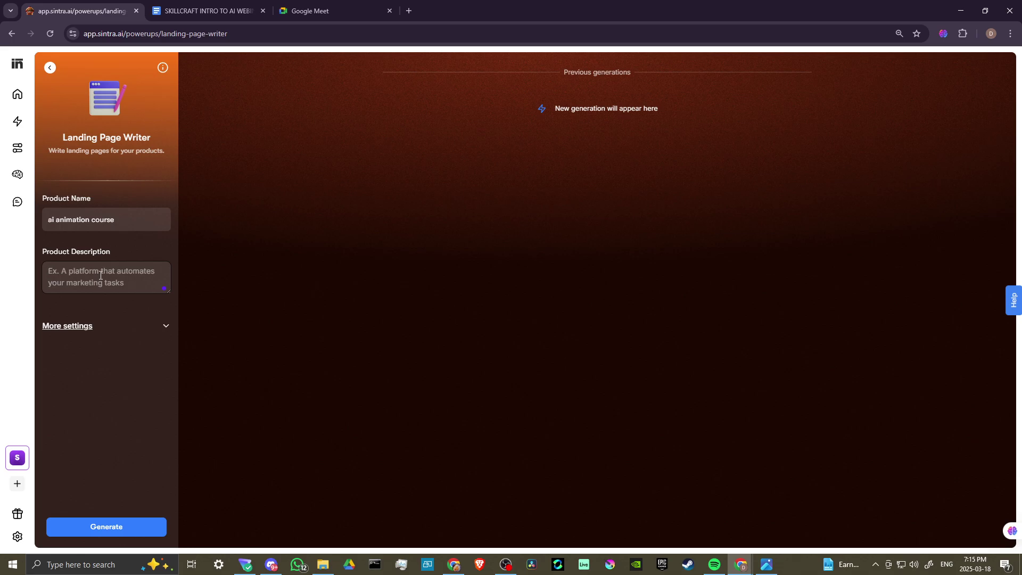
type("a cours")
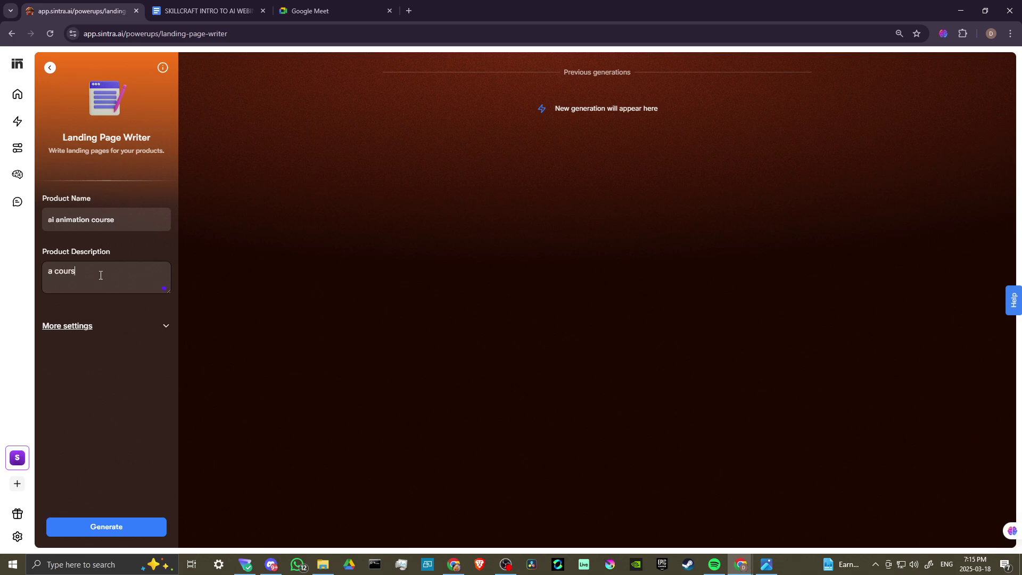
type("e to teach the basiuc")
key("BackSpace")
type("of ai animation")
Step: Generate the plan with More settings expanded, then review the output down to the Footer Section and Additional Notes
left_click(97, 524)
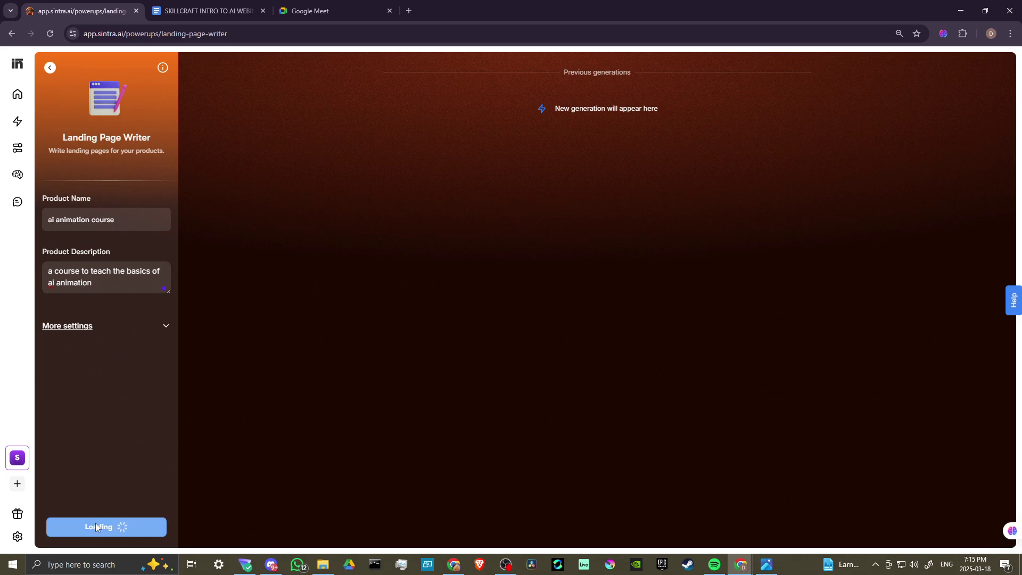
left_click(74, 326)
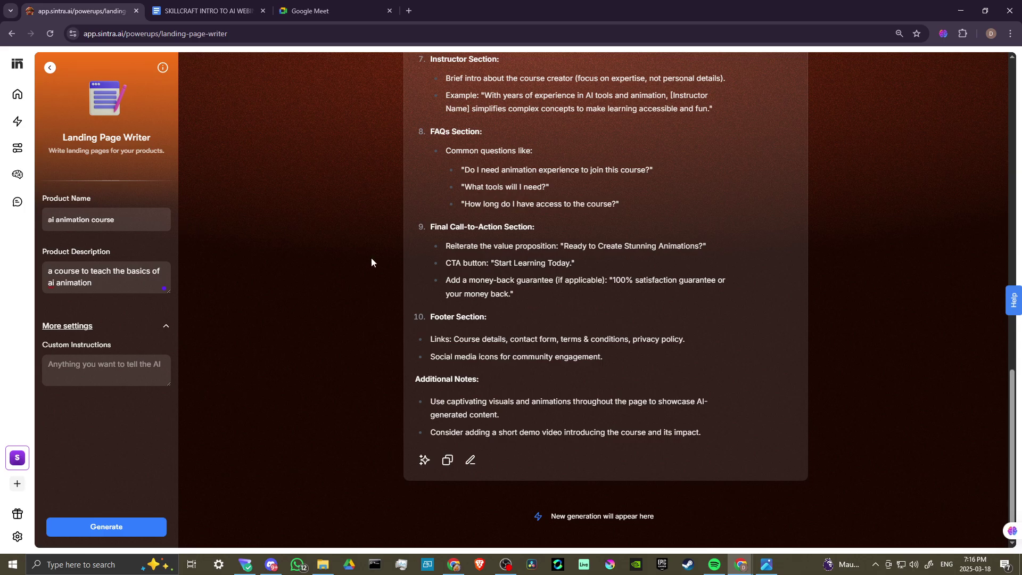
scroll(409, 306, "up", 15)
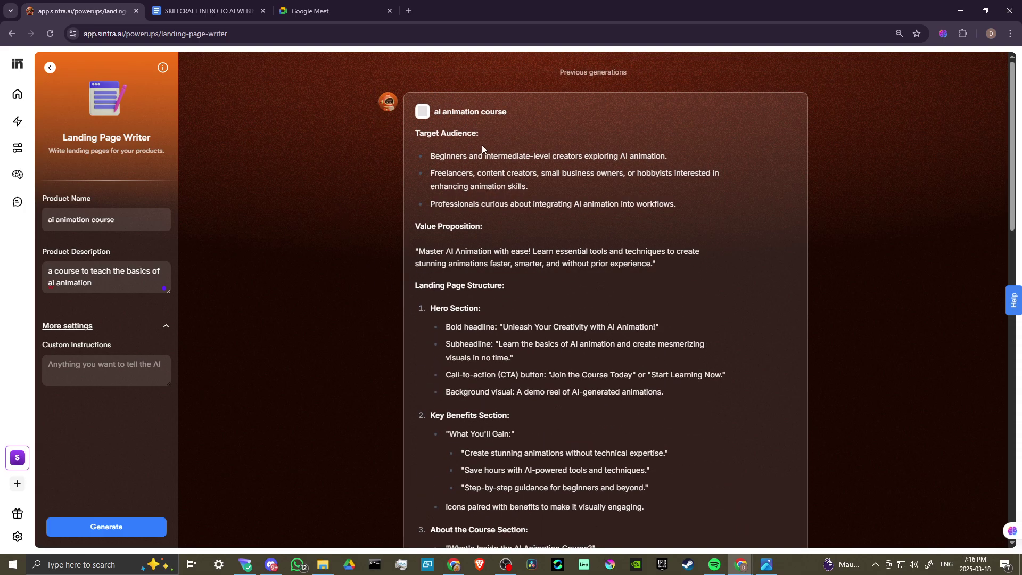
scroll(494, 198, "down", 1)
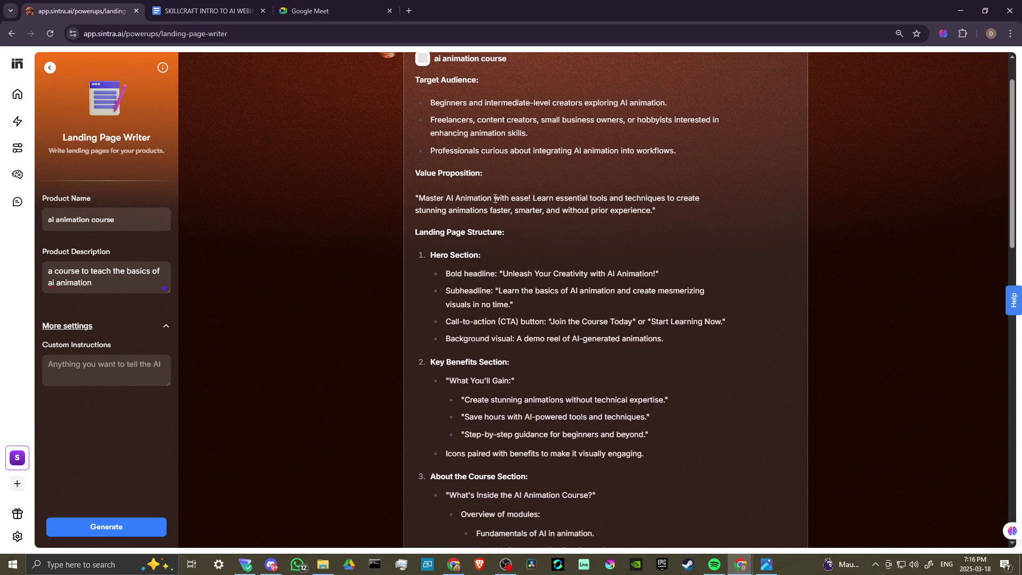
scroll(461, 197, "down", 1)
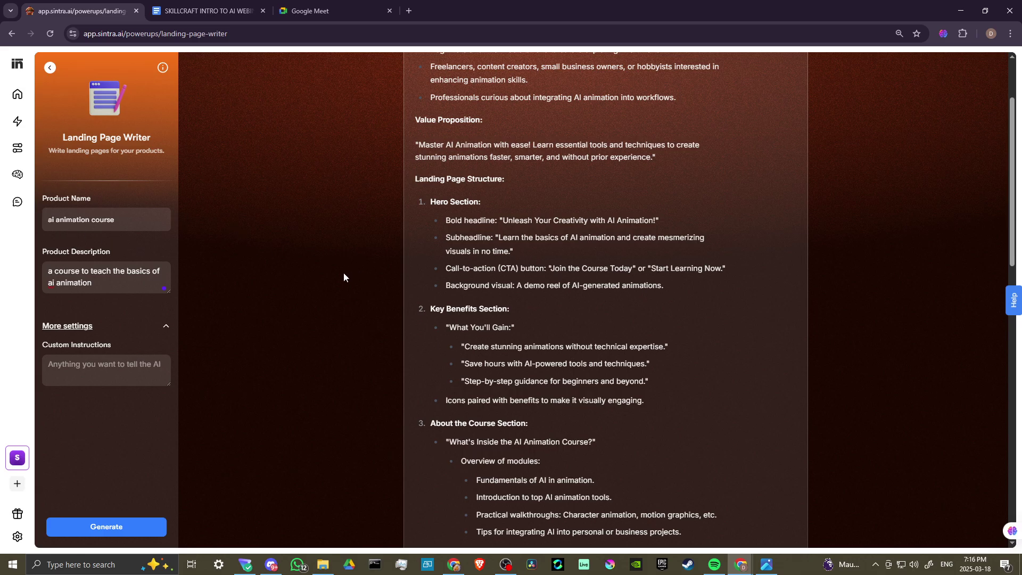
scroll(320, 312, "down", 15)
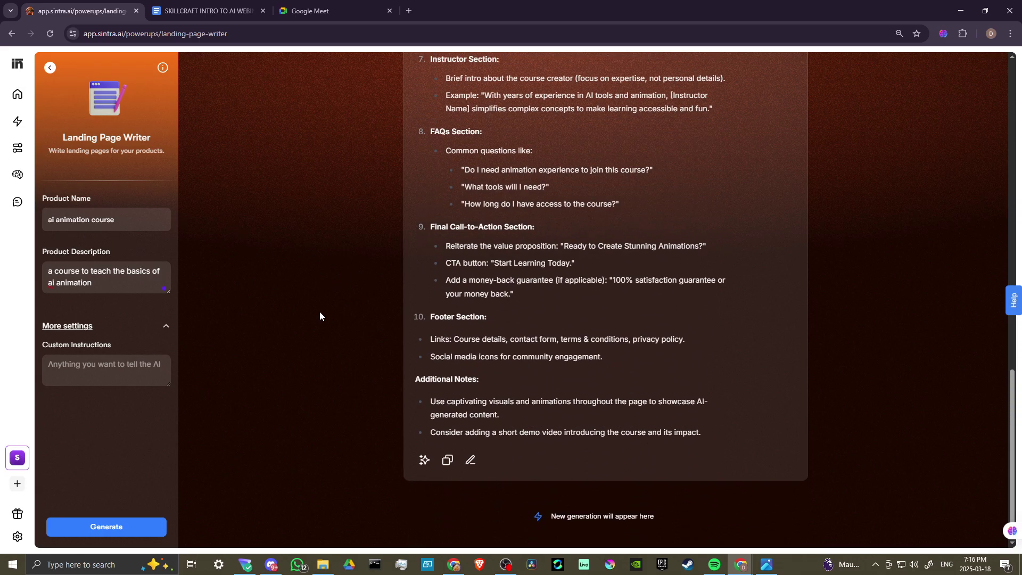